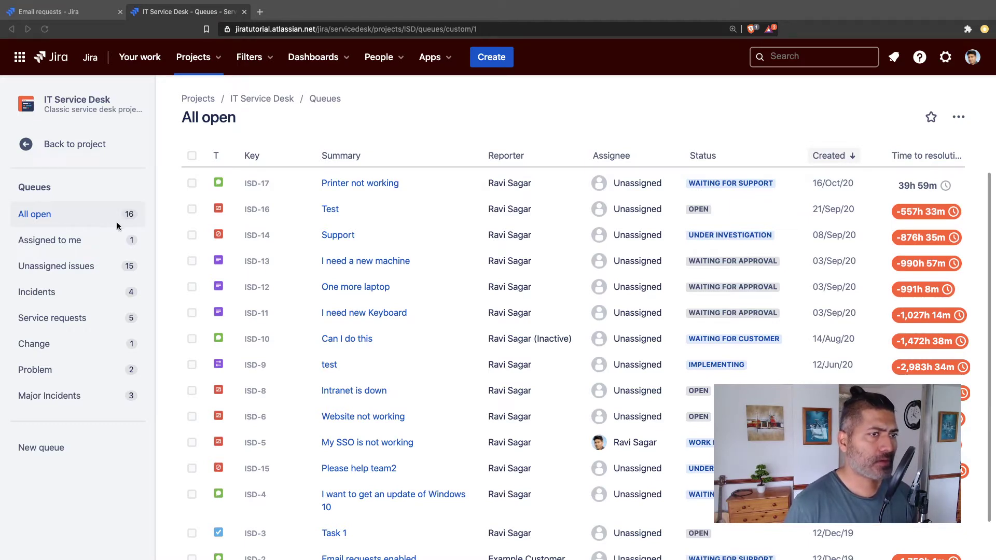
Step: Go back from the queue list to the IT Service Desk project's navigation
click(29, 147)
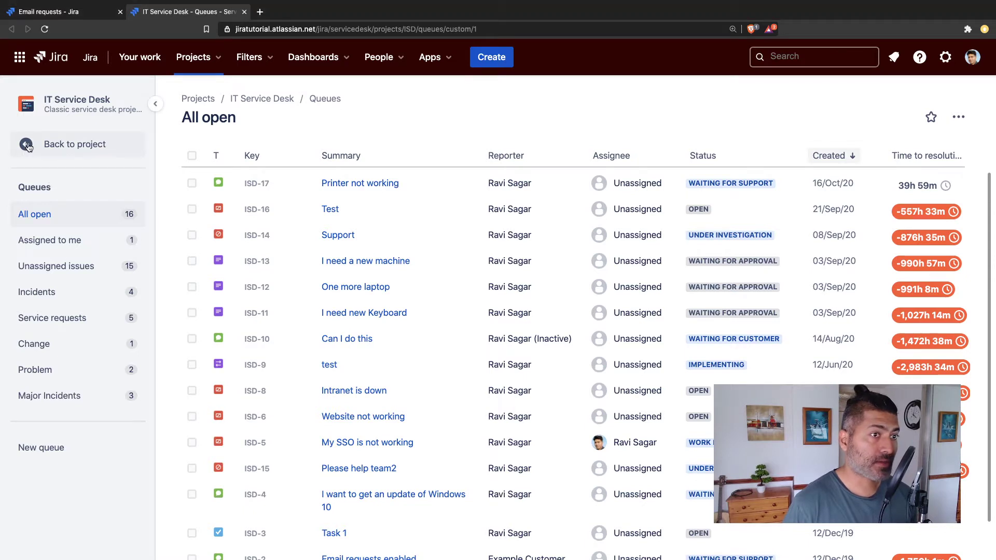
click(29, 148)
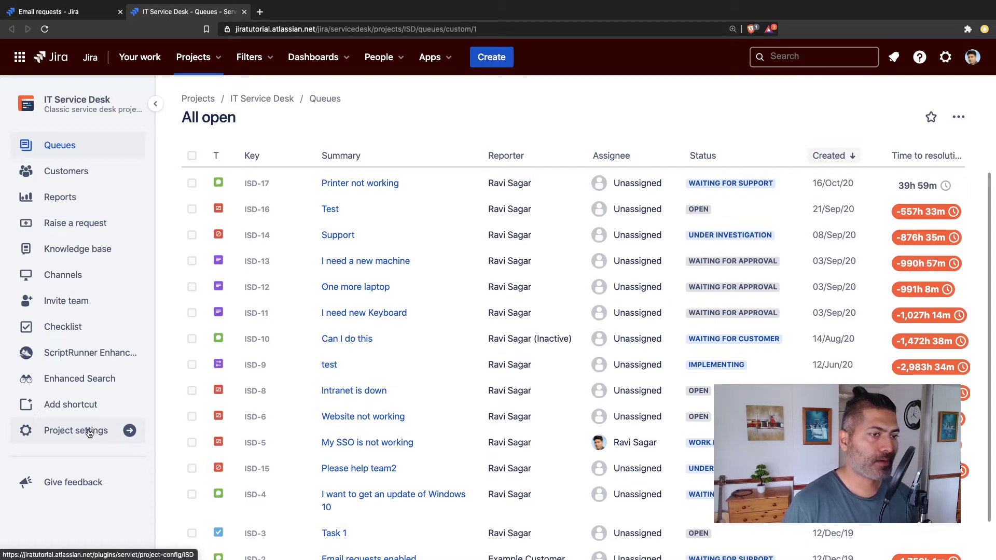
Step: Open the project settings' Email requests page showing the default support email account
click(89, 433)
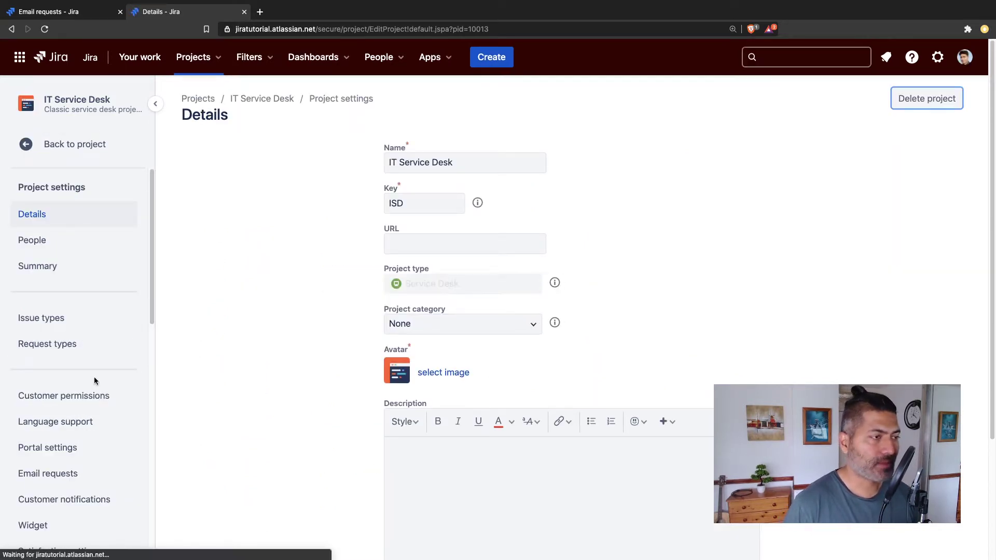
scroll(94, 402, down, 2)
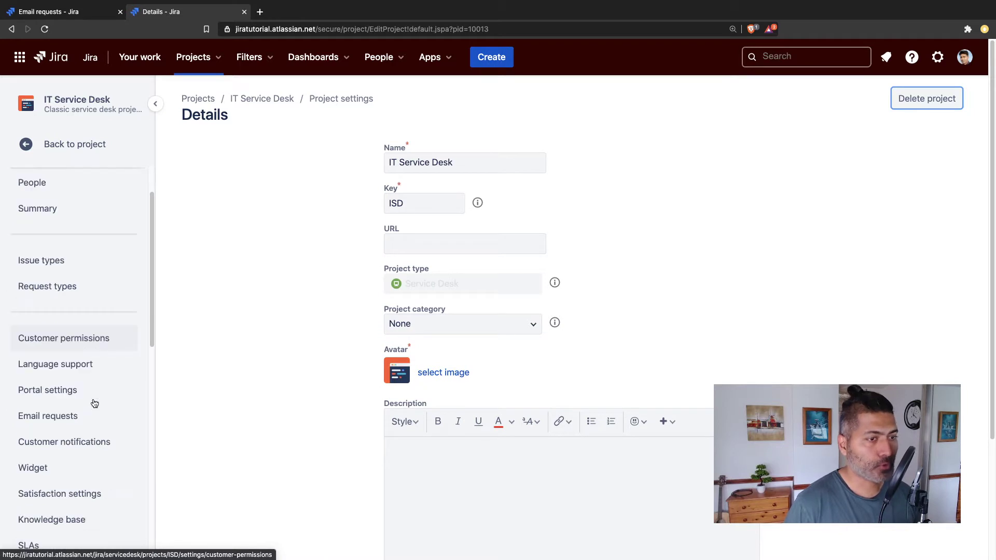
click(54, 418)
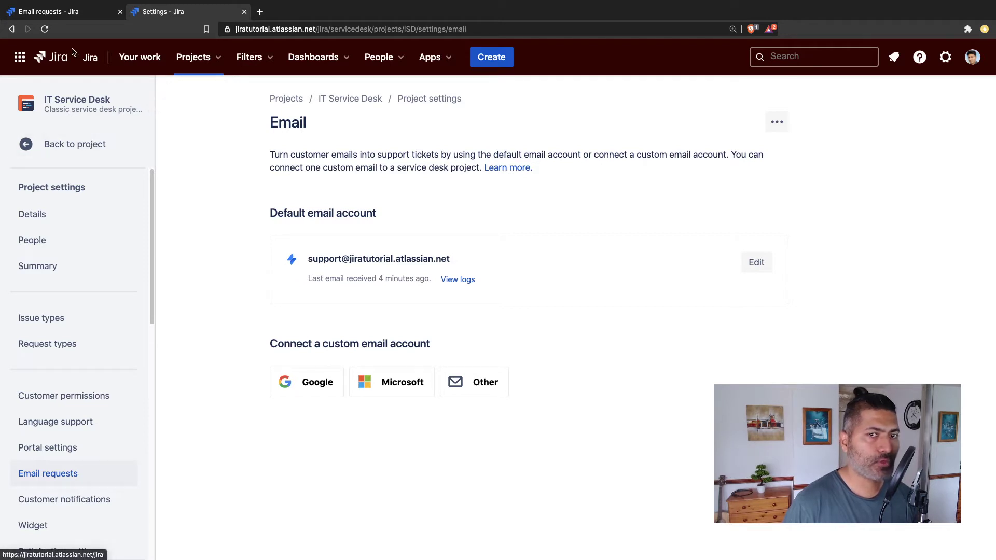
click(758, 266)
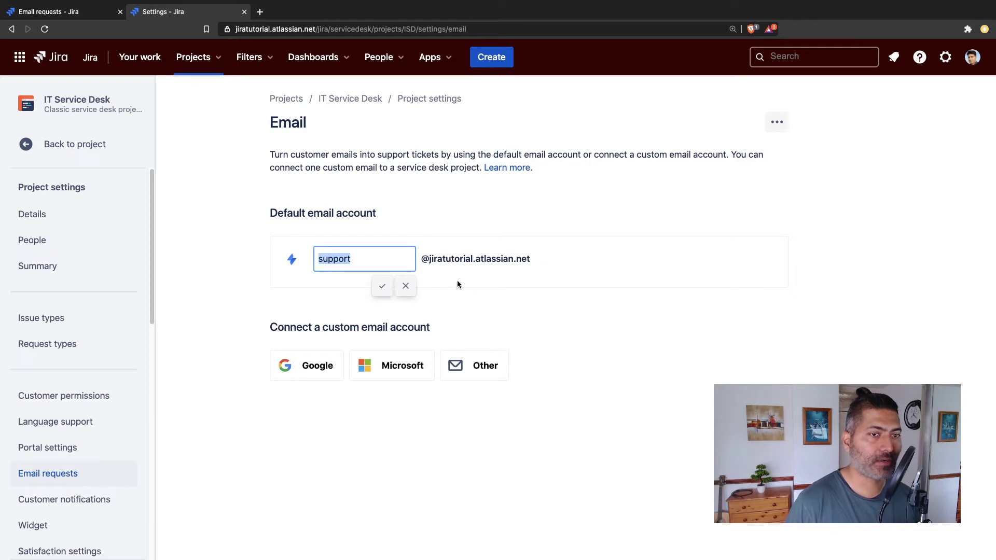
click(406, 286)
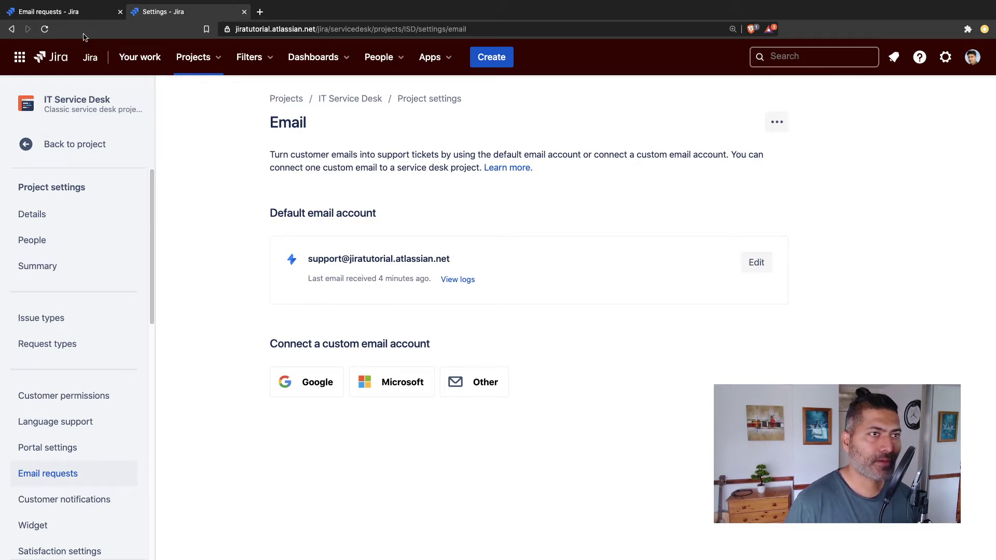
click(48, 11)
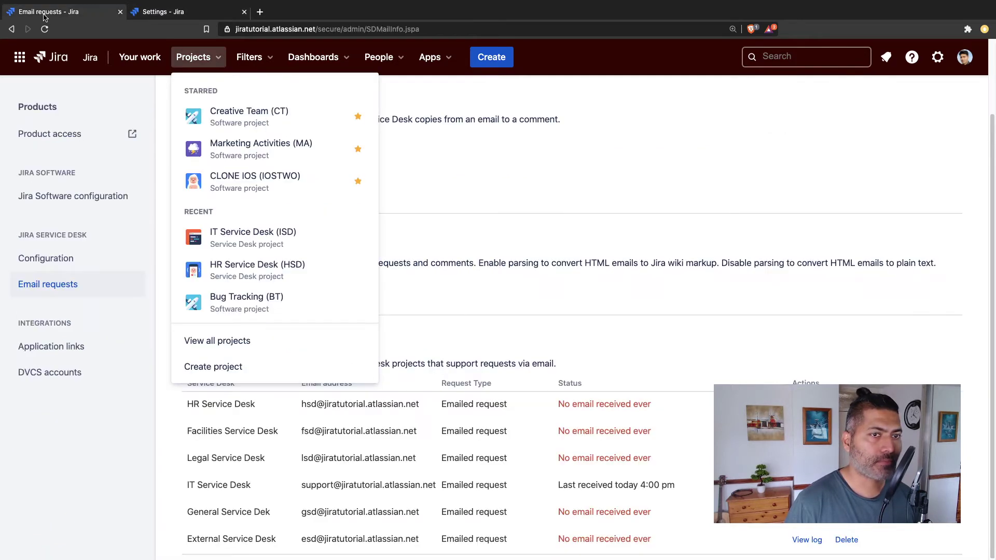
click(511, 175)
click(186, 11)
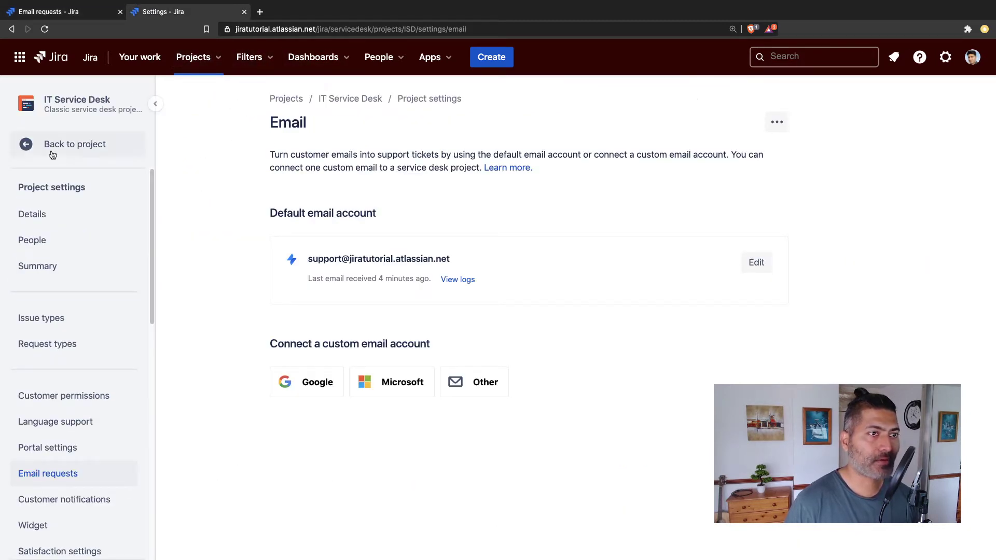
Step: Open emailed request ISD-17 'Printer not working' from the All open queue
click(85, 151)
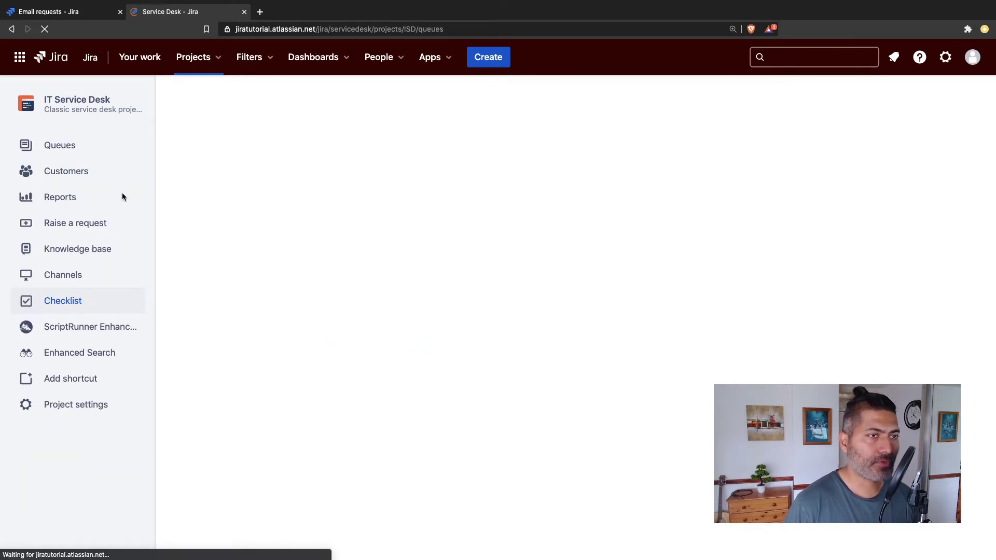
click(74, 150)
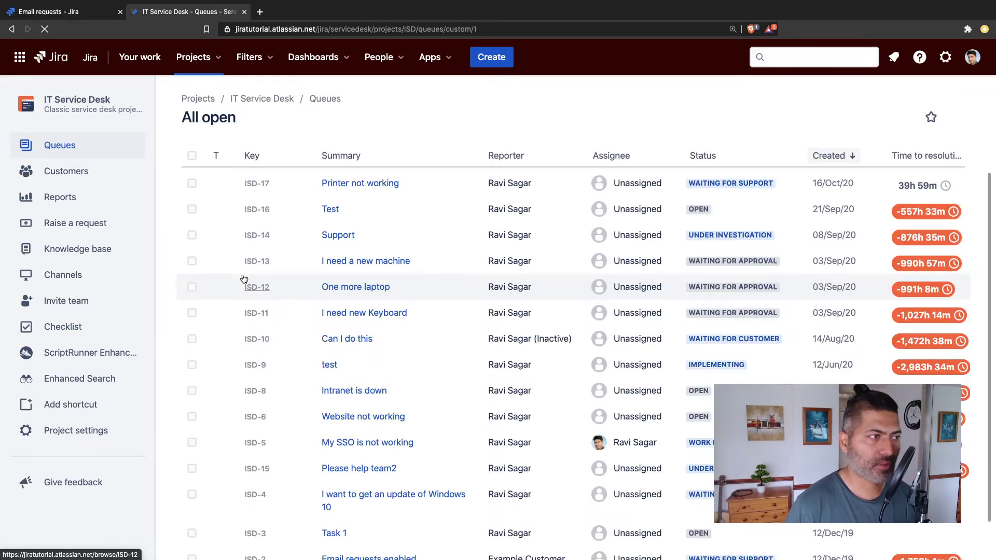
click(363, 183)
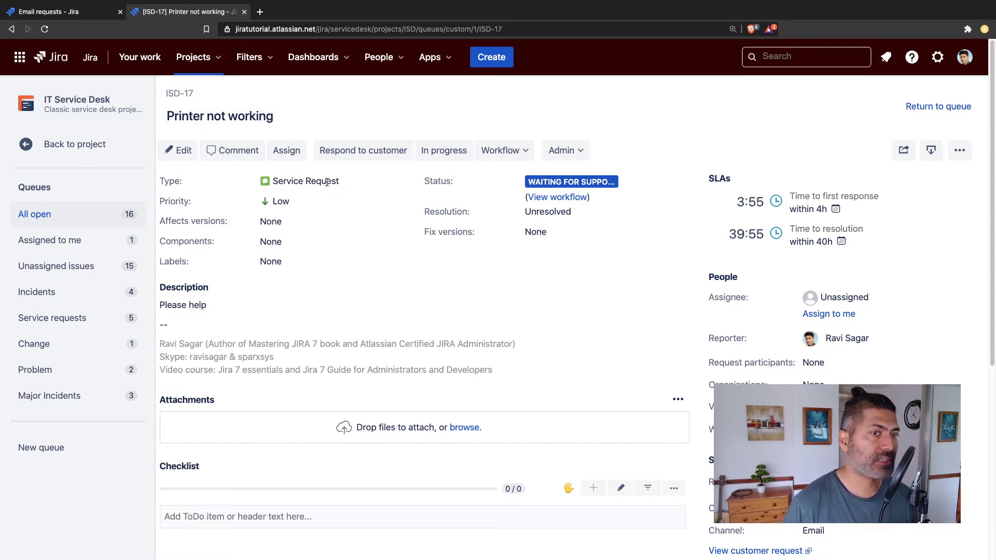
Step: Check the global service desk email addresses, then return to ISD-17 and the project navigation
scroll(736, 385, down, 2)
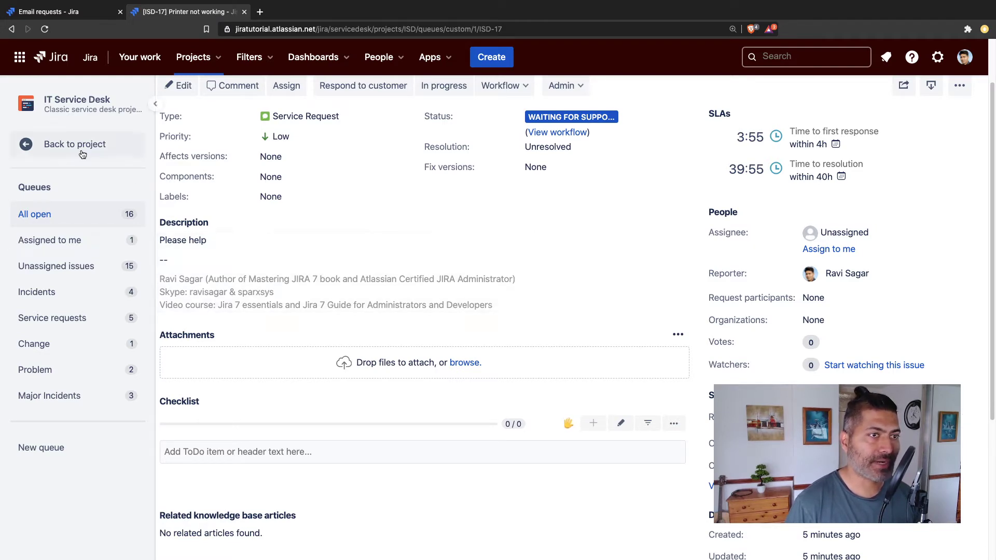
click(82, 12)
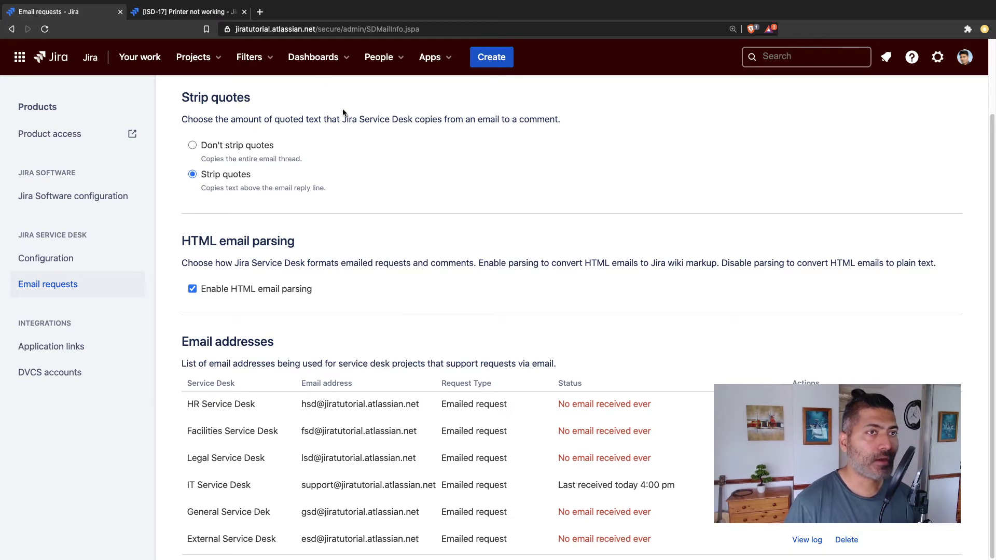
click(190, 12)
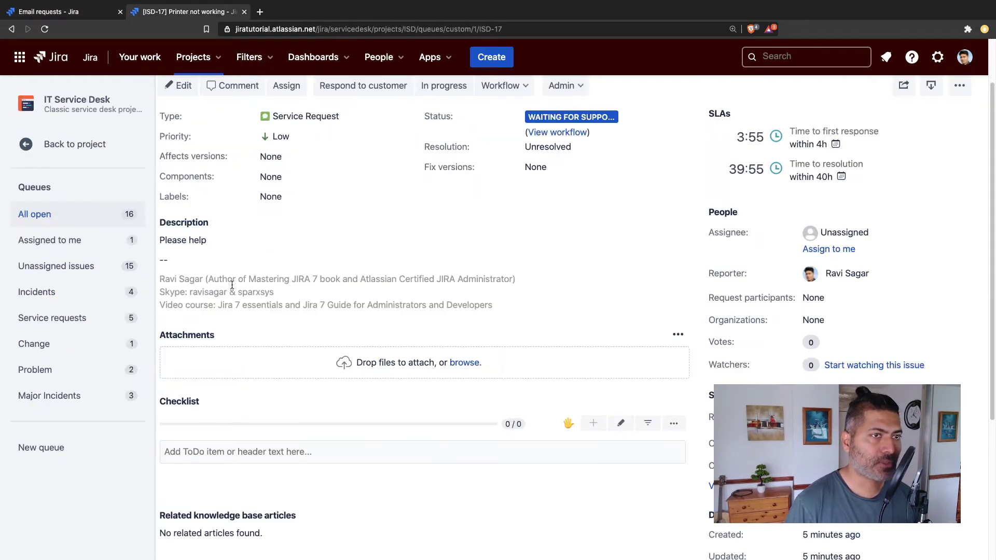
click(73, 147)
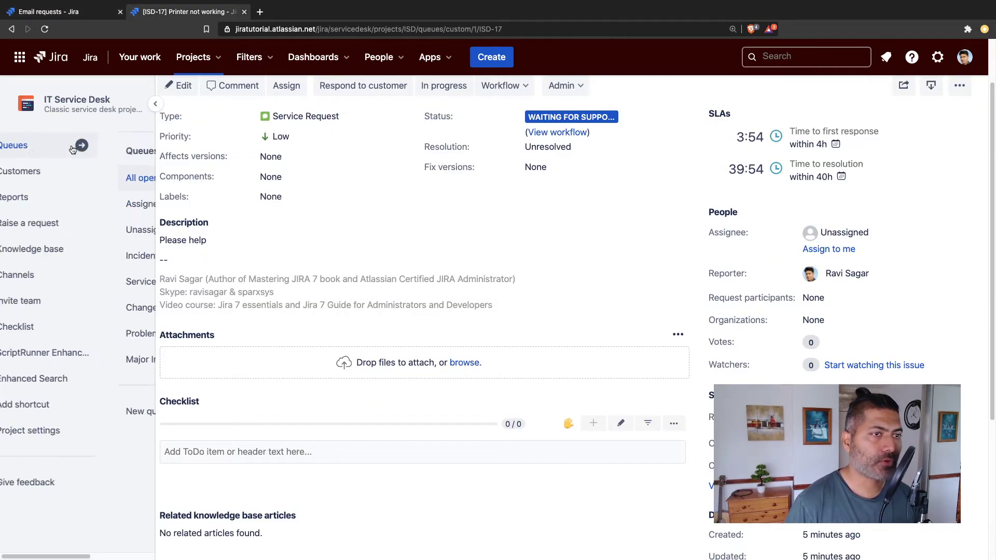
Step: Reopen Email requests under Project settings, with the default account's last email 6 minutes ago
click(73, 433)
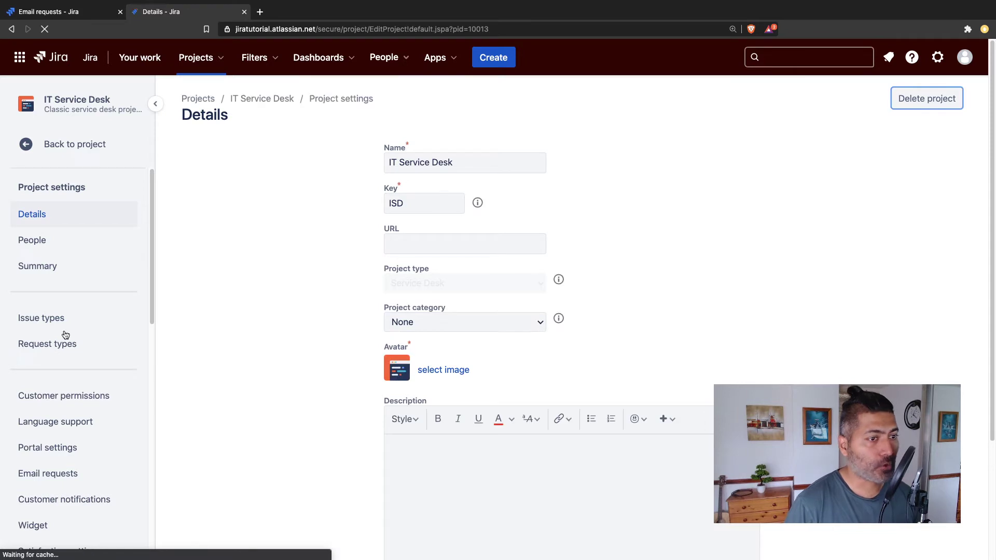
click(61, 476)
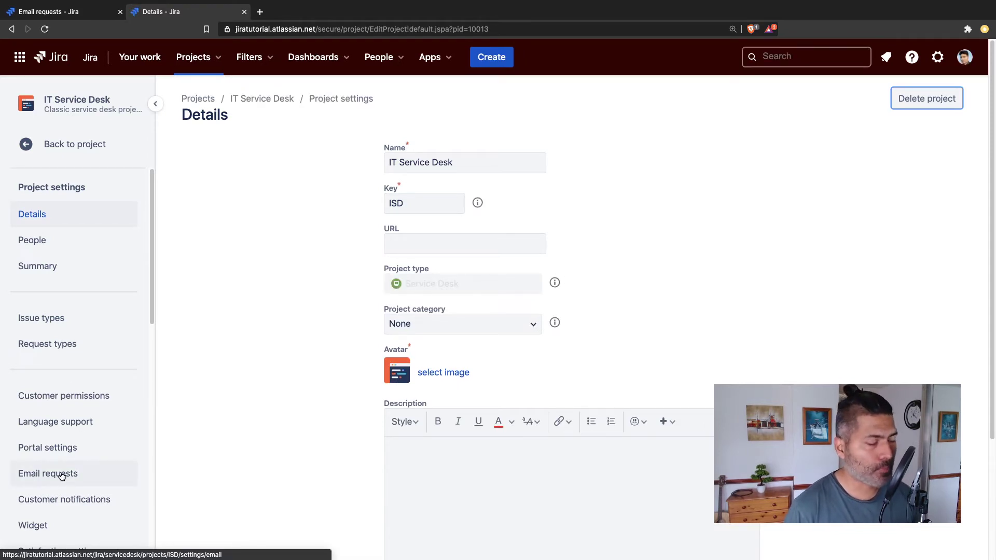
click(61, 477)
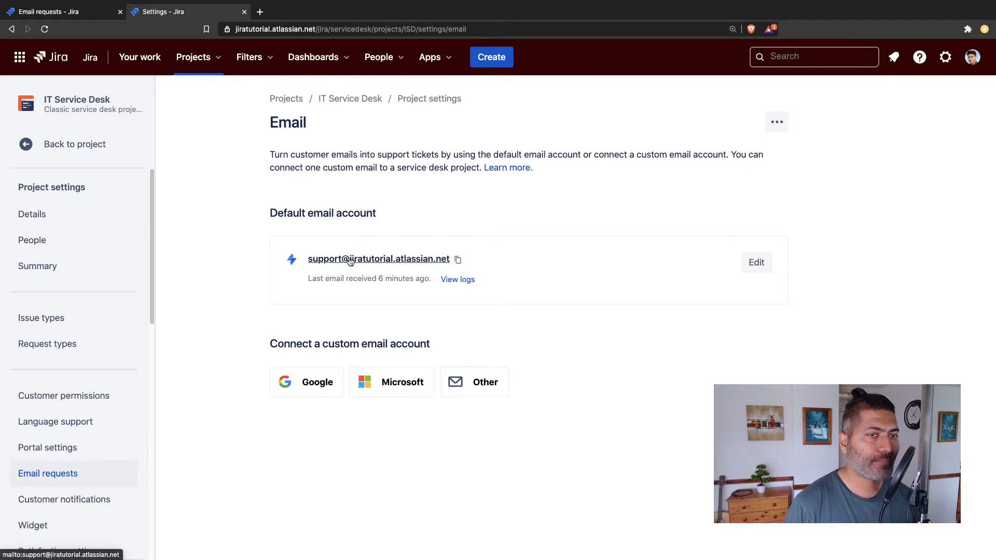
click(461, 281)
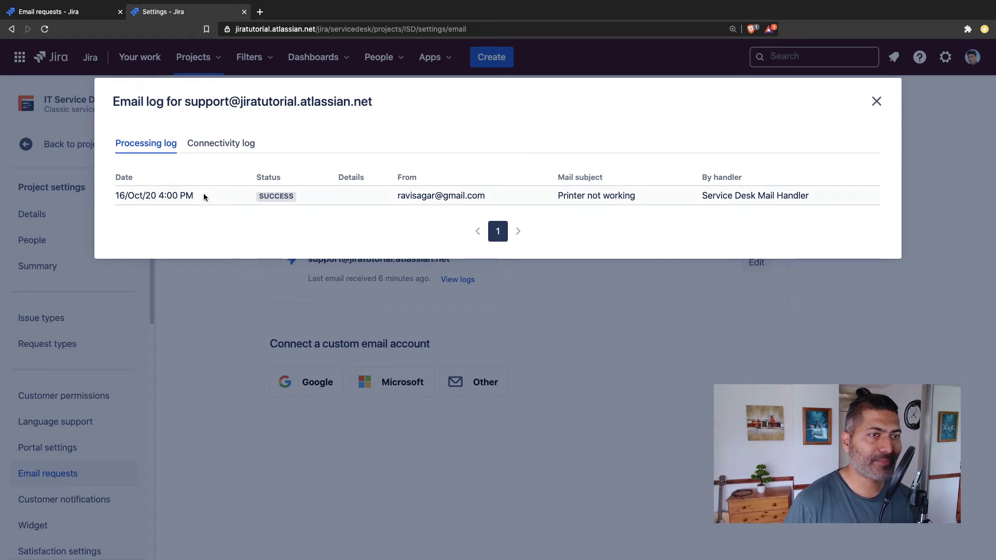
click(203, 148)
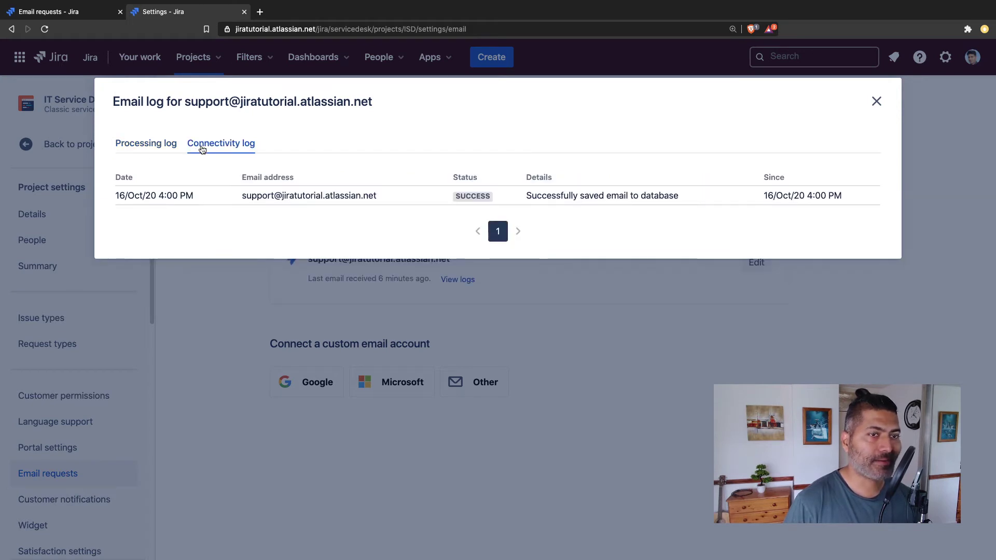
click(139, 147)
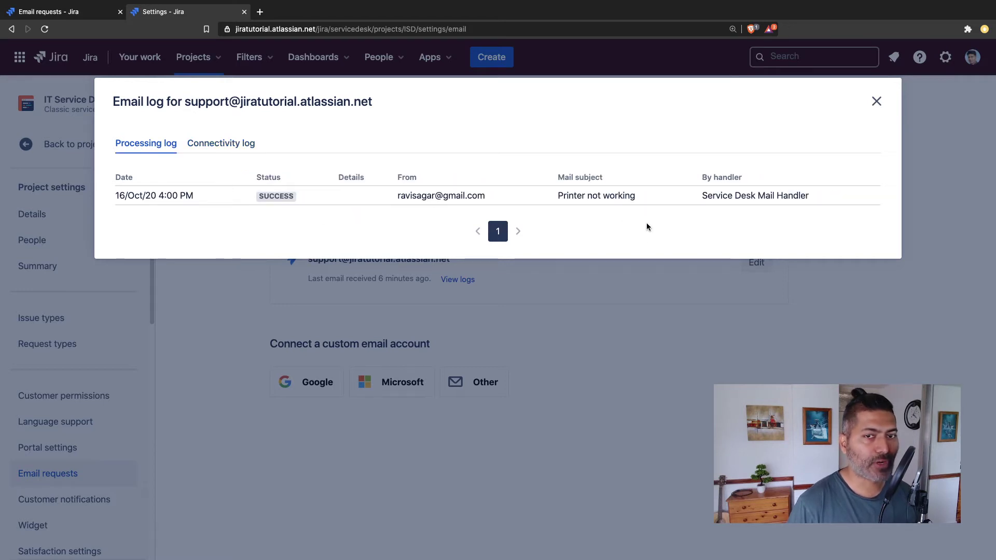
triple_click(593, 197)
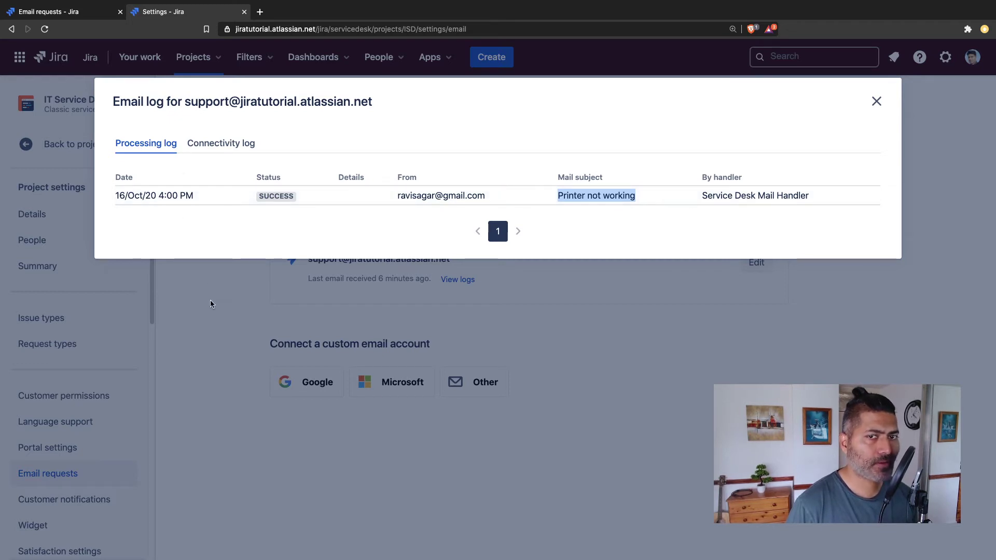
double_click(273, 196)
click(237, 292)
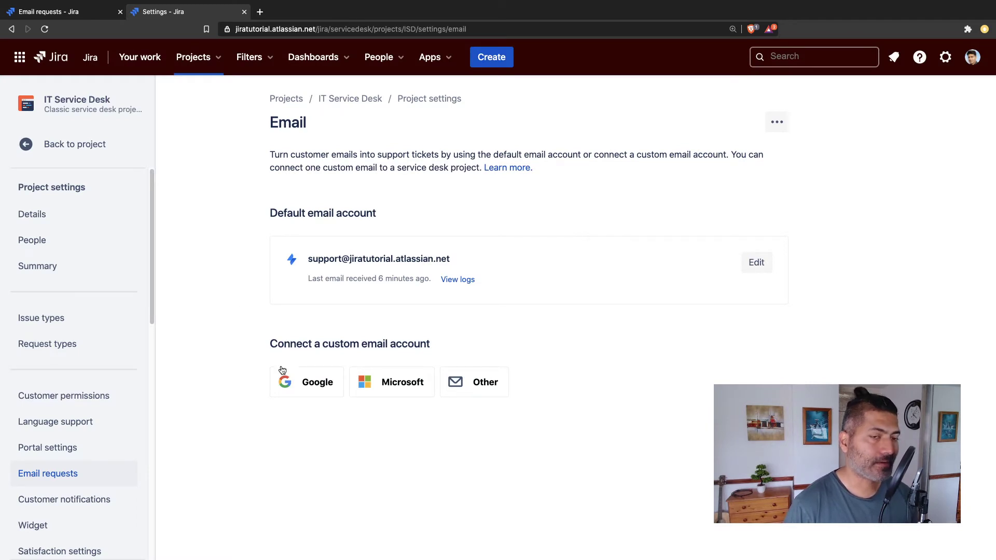
Step: Preview and close the Google and Other custom email account connection forms
click(302, 391)
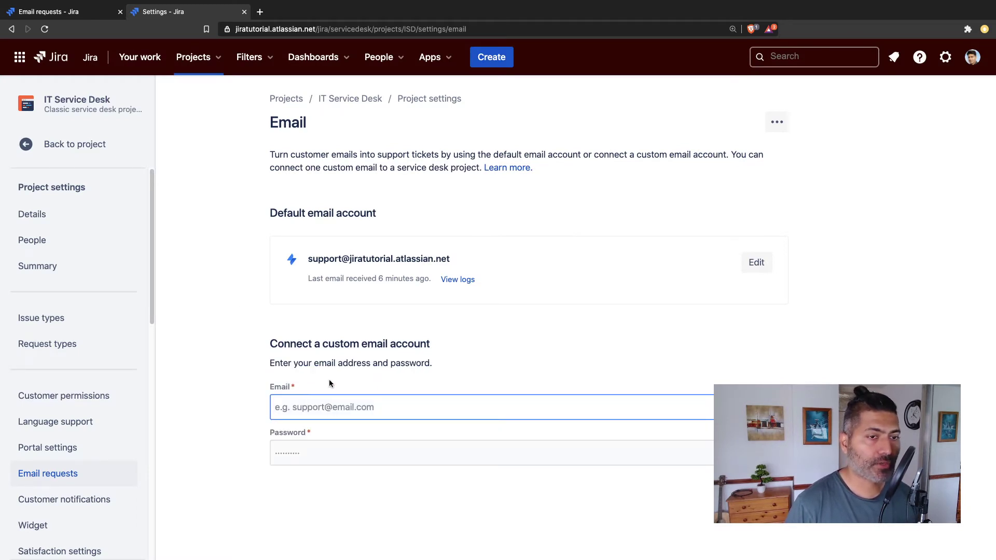
click(705, 497)
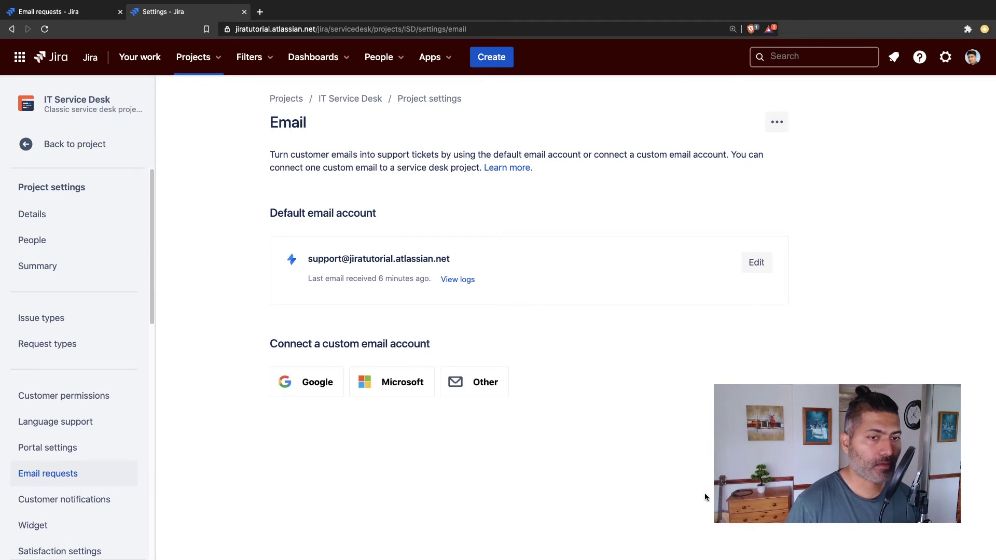
click(476, 380)
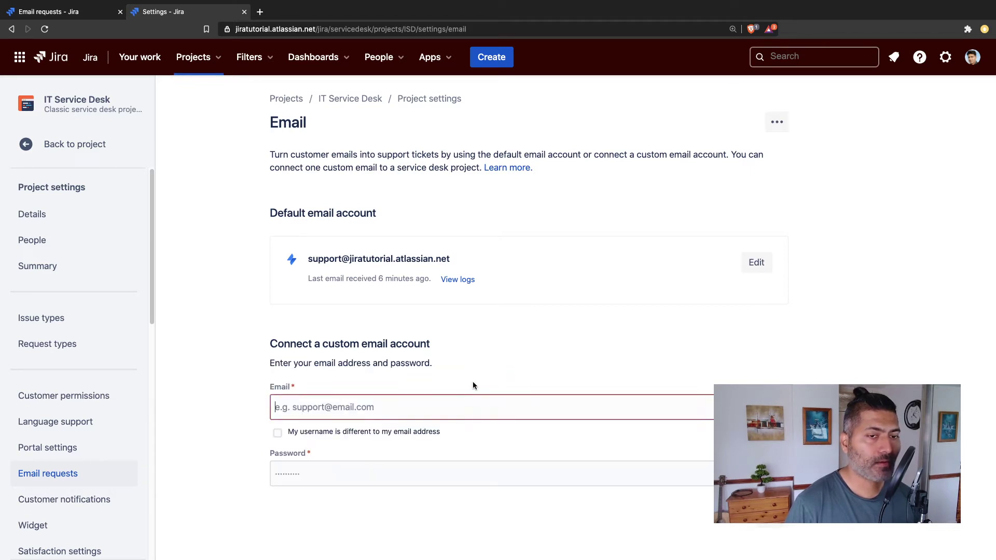
click(726, 511)
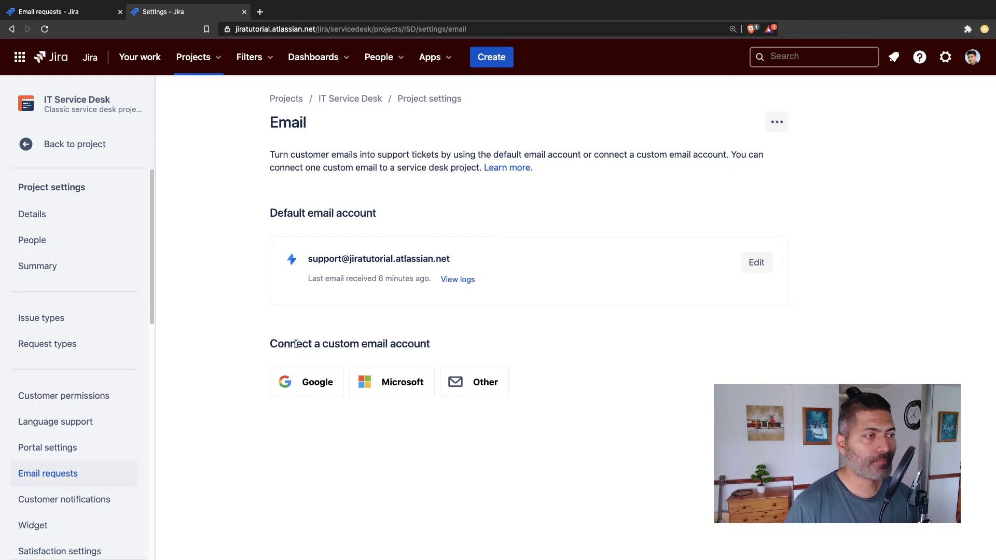